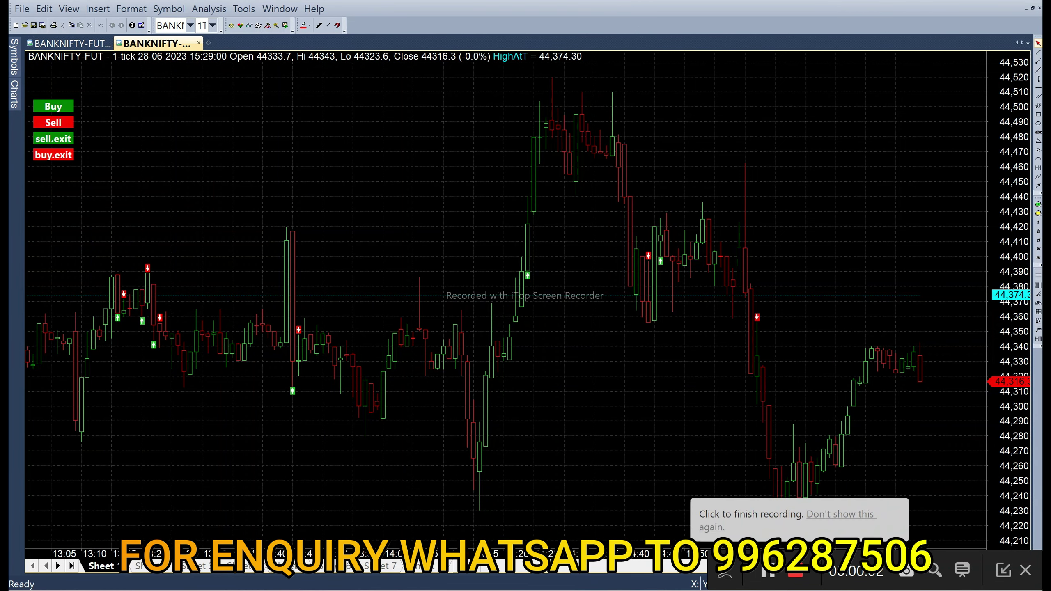
Step: Glance at the date calendar, then open the BANKNIFTYWK44300CE weekly option chart from Symbols
key("super+n")
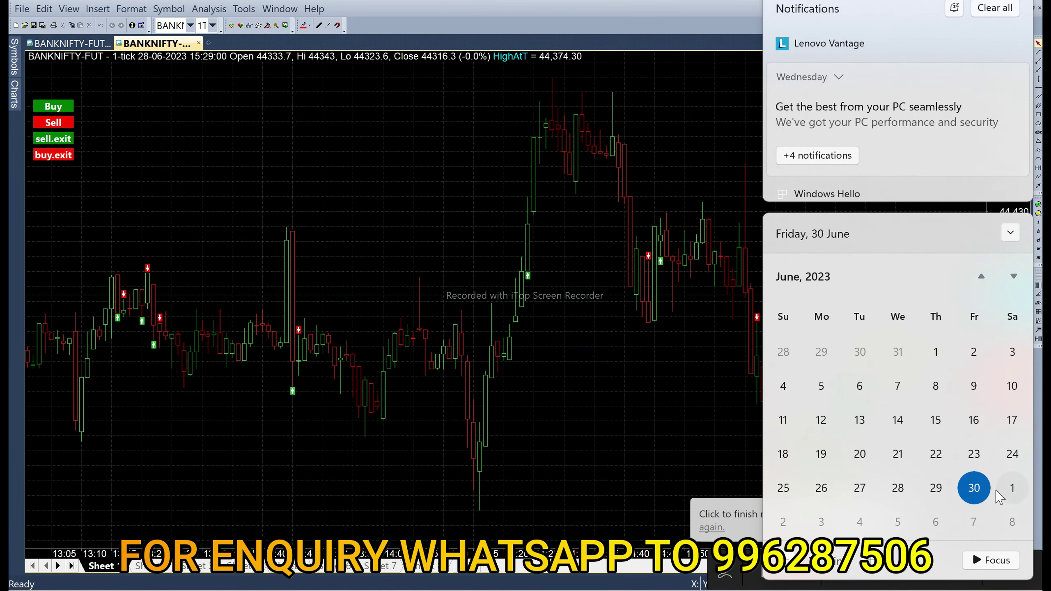
left_click(394, 359)
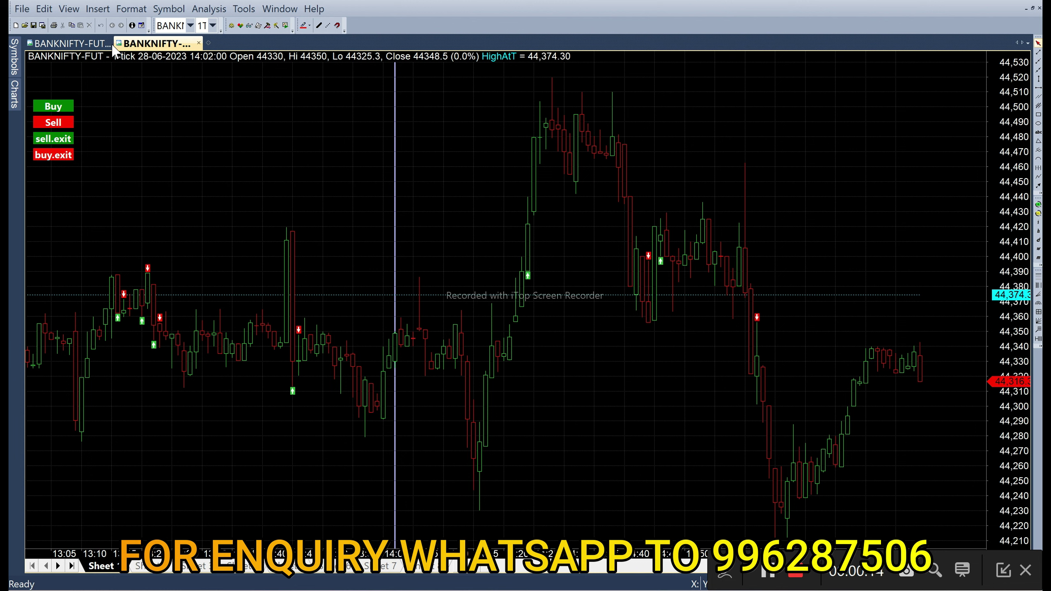
mouse_move(19, 49)
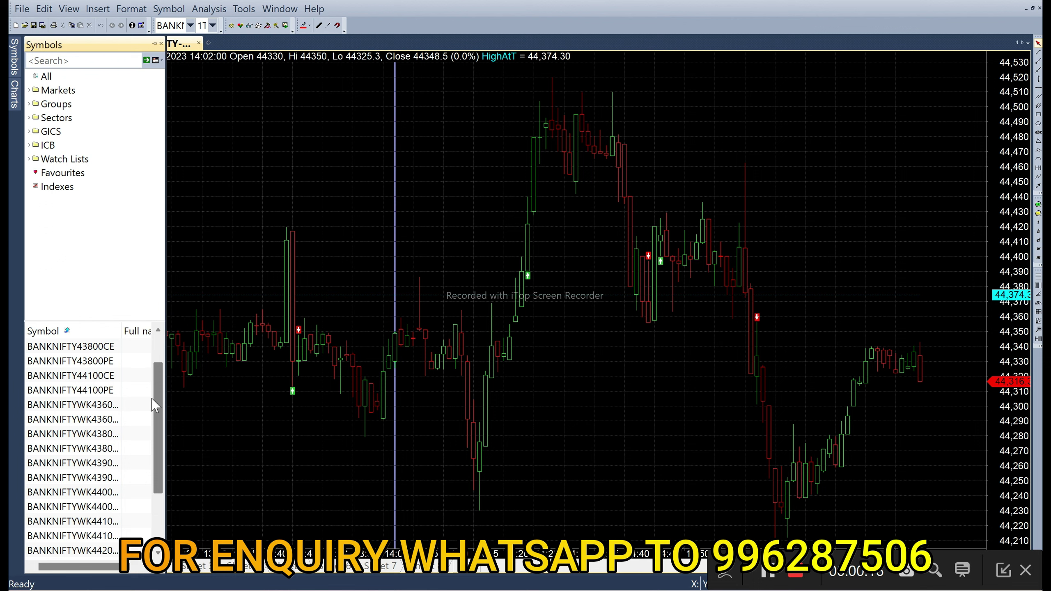
left_click_drag(155, 428, 162, 464)
left_click(73, 523)
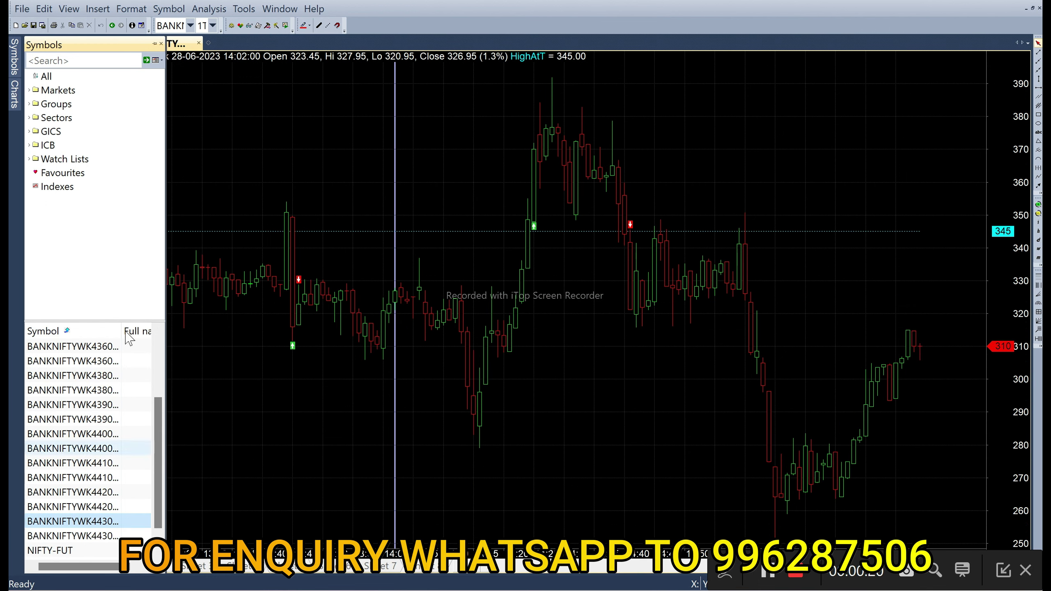
Step: Copy the BANKNIFTYWK44300CE symbol name and close the option chart back to BANKNIFTY-FUT
left_click(172, 26)
right_click(171, 26)
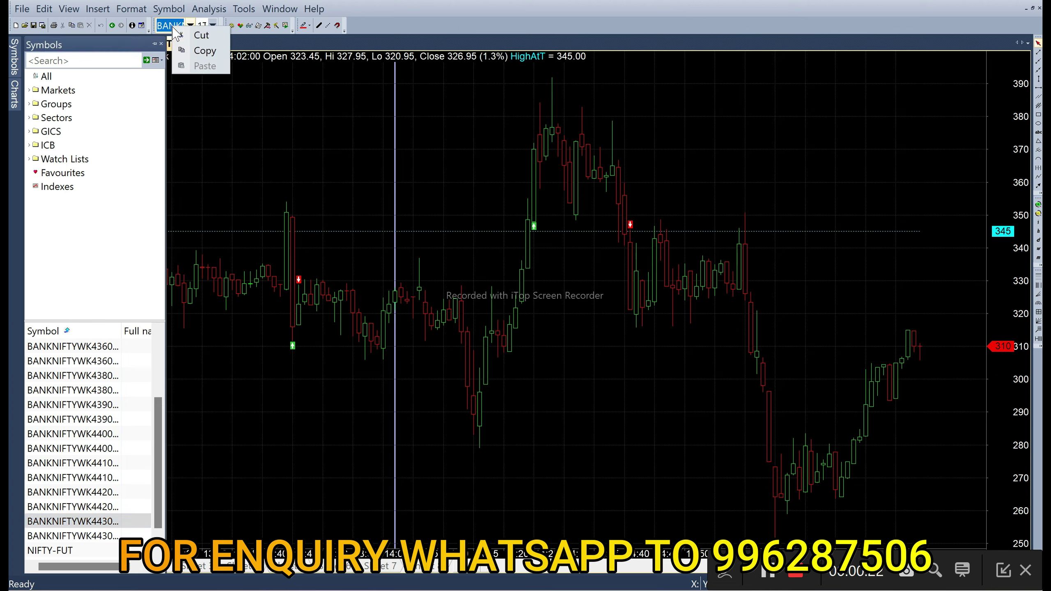
left_click(200, 50)
left_click(199, 43)
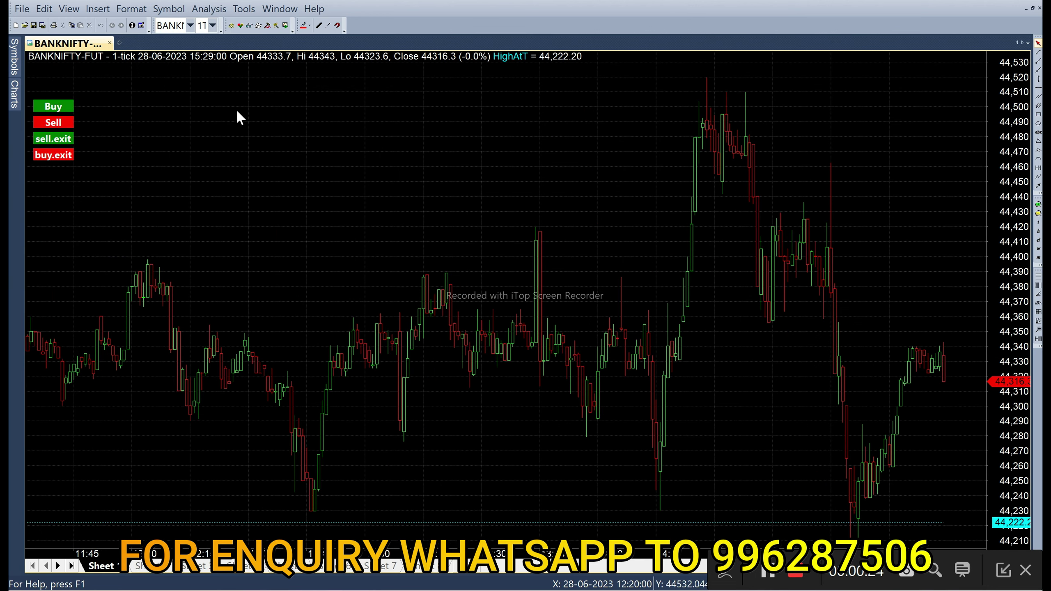
Step: In the ULTIMATE STRADDLE parameters, paste BANKNIFTYWK44300CE into Strike1
right_click(303, 262)
left_click(327, 272)
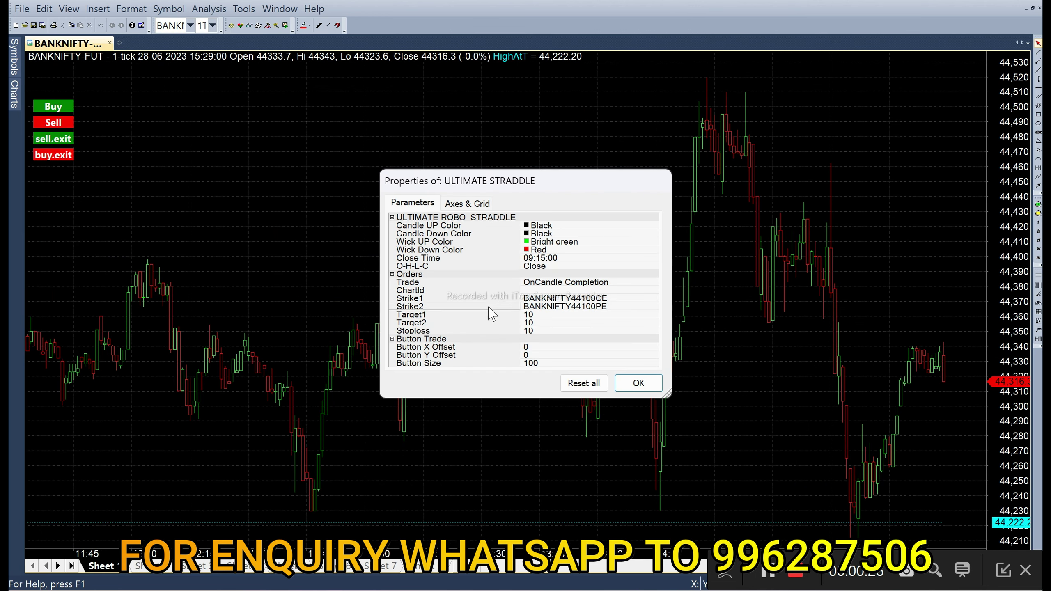
left_click(561, 298)
left_click(561, 299)
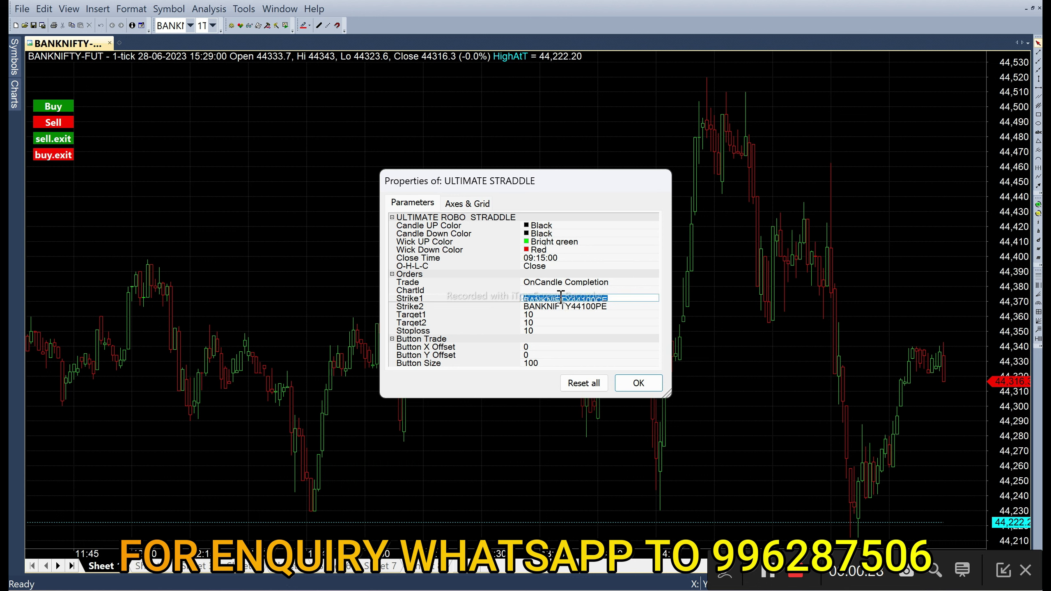
key("ctrl+v")
Step: Set Strike2 to BANKNIFTYWK44300PE and apply the new strike settings
left_click(581, 306)
left_click(581, 307)
key("ctrl+v")
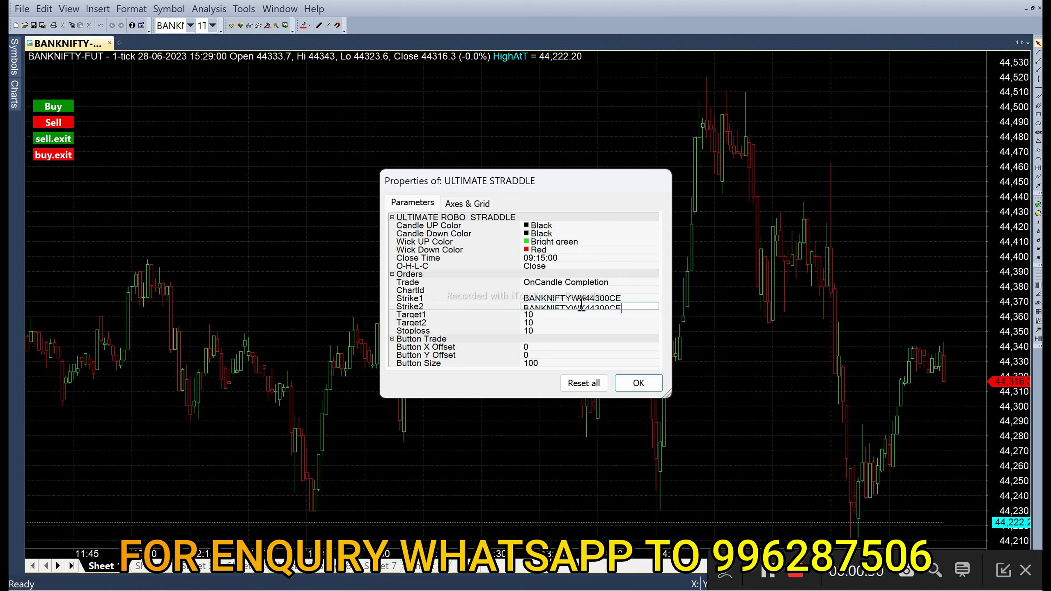
key("Caps_Lock")
type("PE")
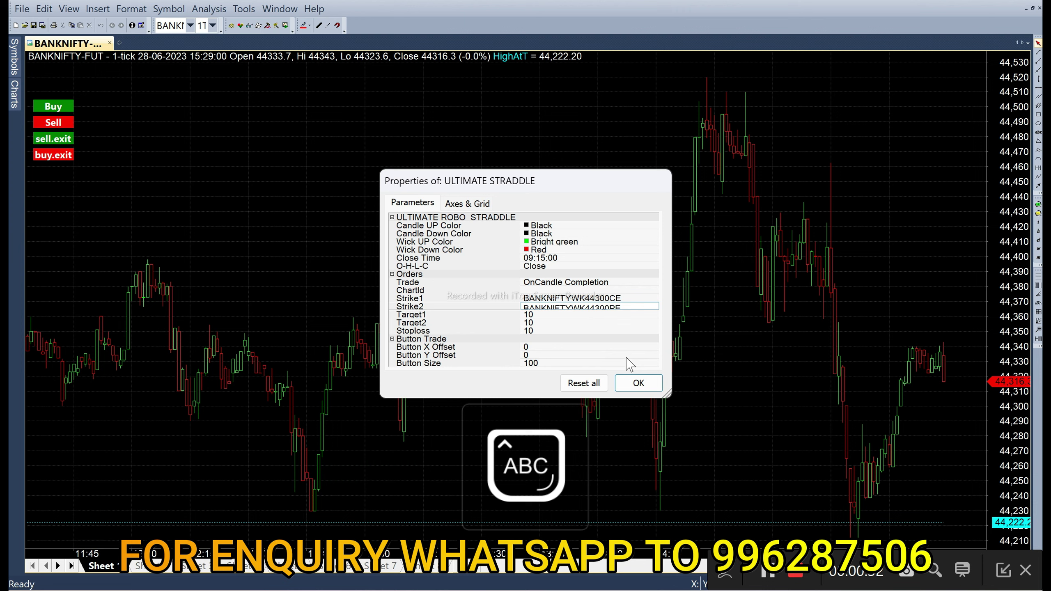
left_click(638, 383)
Step: In Auto Trade UR PortFolio Settings, add a new portfolio with the copied option symbol
key("alt+Tab")
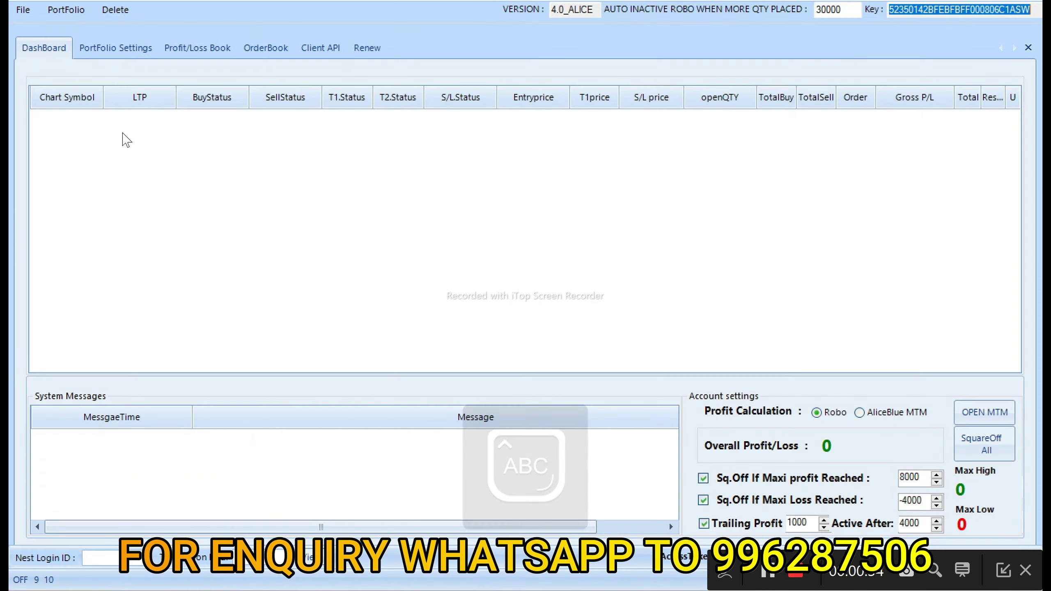
left_click(115, 48)
left_click(67, 9)
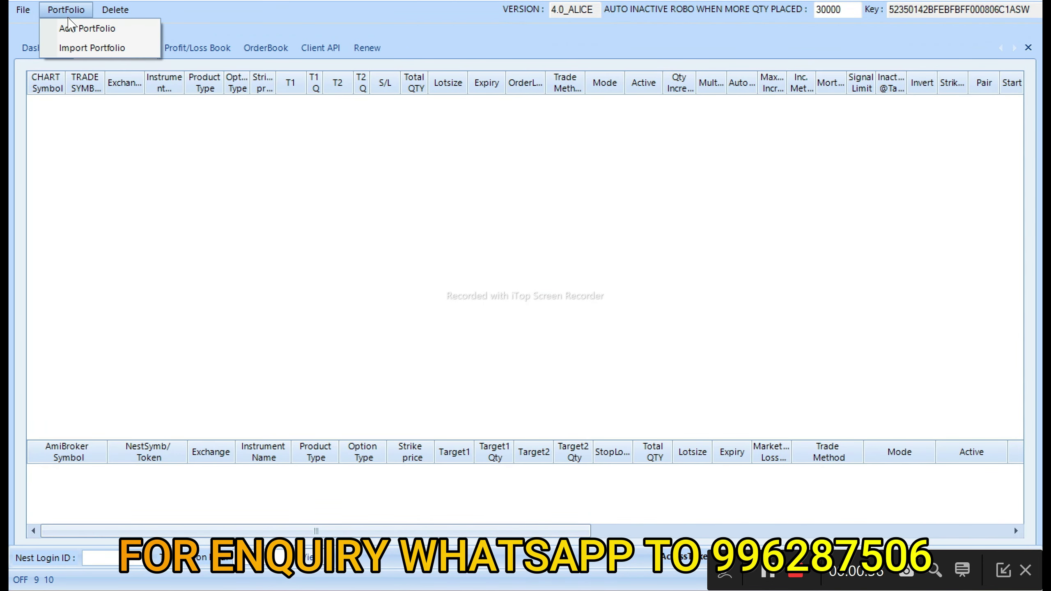
left_click(68, 26)
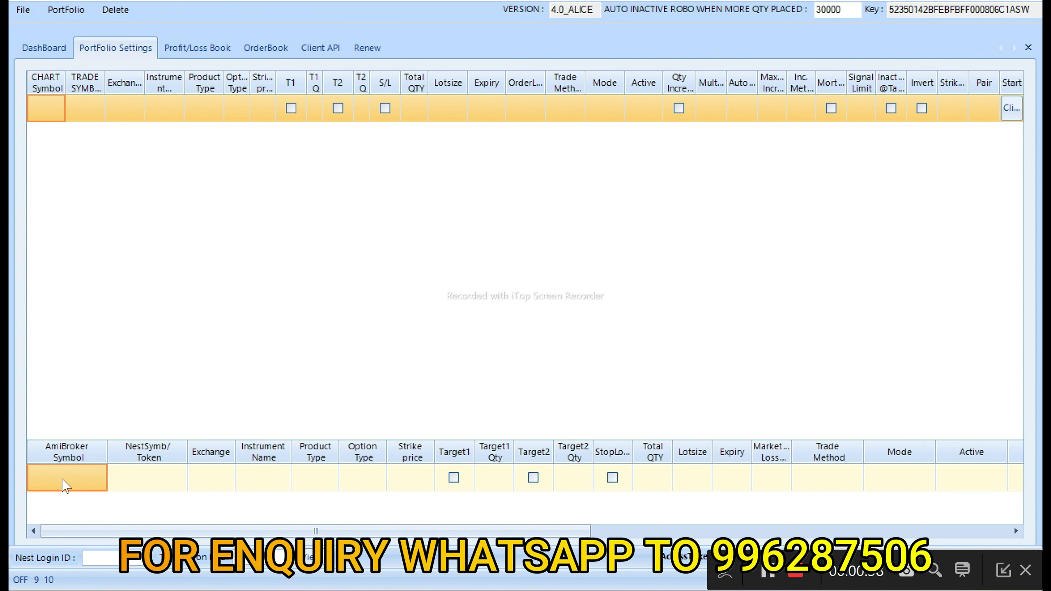
left_click(63, 479)
key("ctrl+v")
key("Tab")
Step: Set the row to OPTIDX, CE, MIS with total quantity 100 and lot size 25
key("Tab")
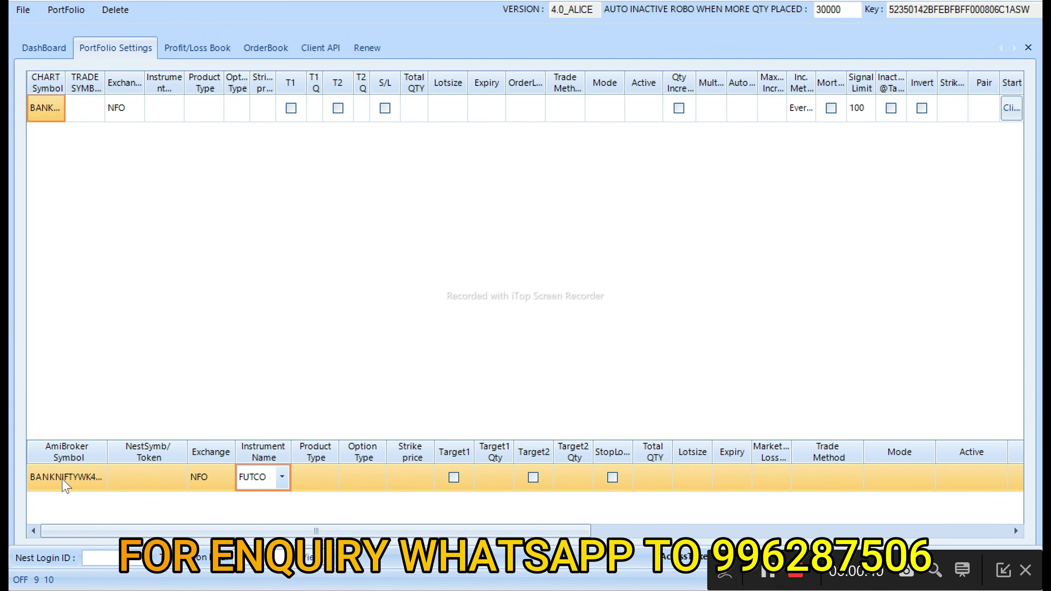
key("Down")
key("Tab")
key("Down")
key("Tab")
key("Down")
key("Tab")
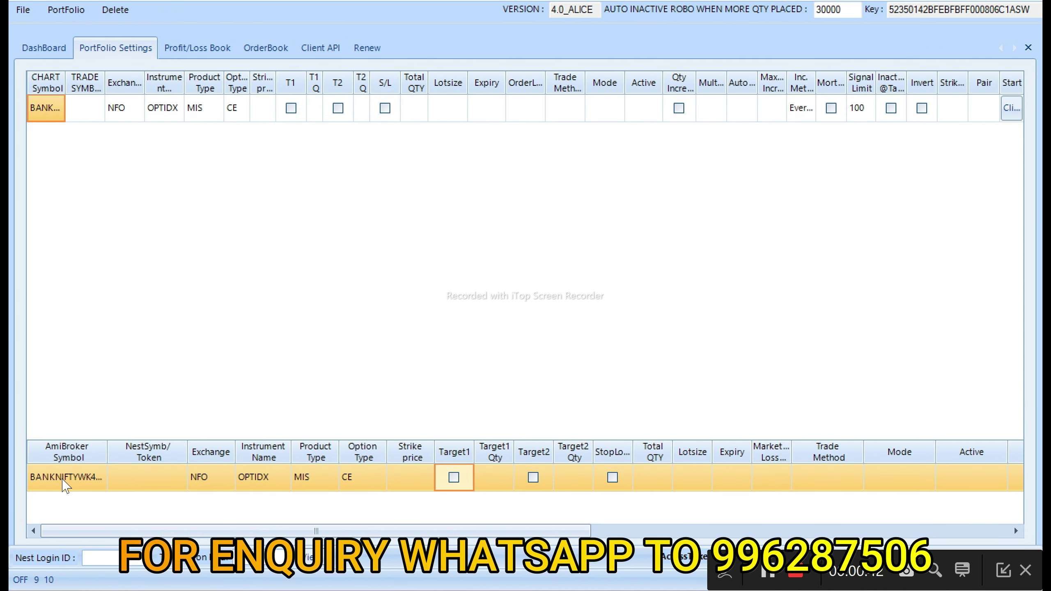
key("Tab")
key("Tab")
key("Tab")
key("Tab")
key("Tab")
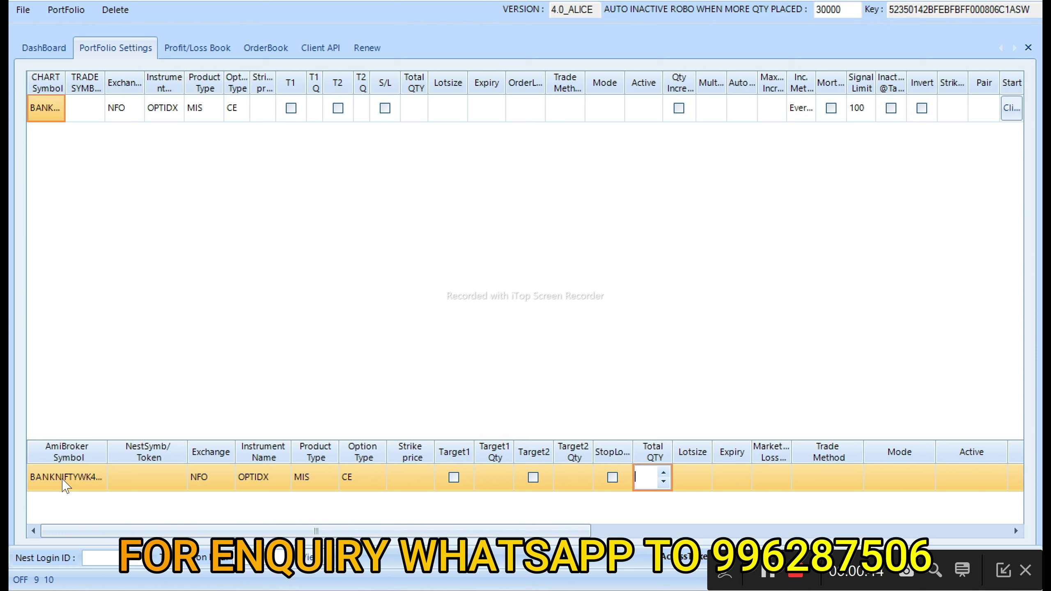
type("100")
key("Tab")
type("25")
Step: Keep Normal mode, Buy Only and Active, and set signal limit to 100
key("Tab")
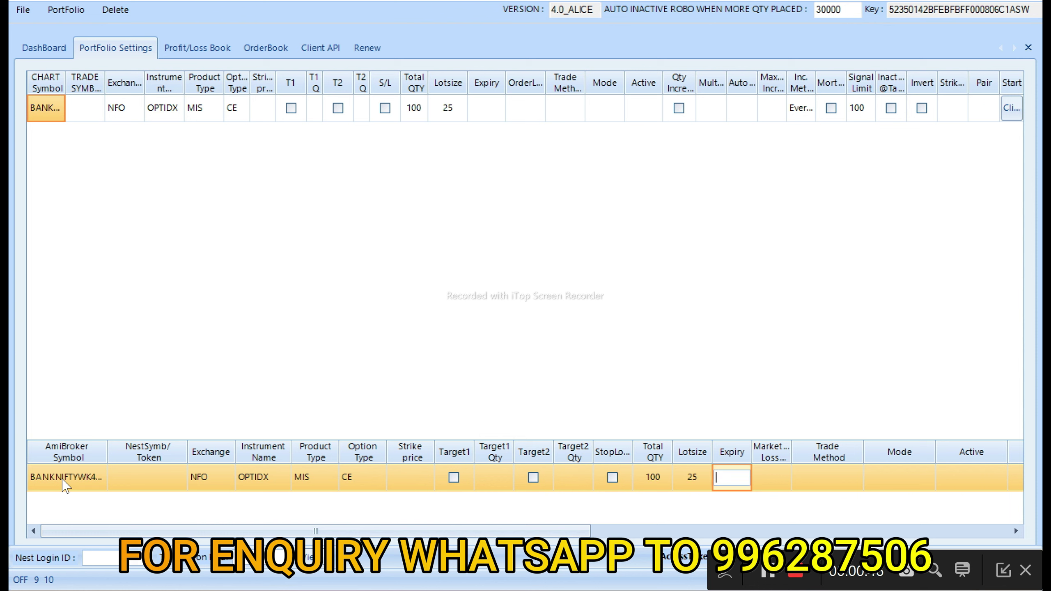
key("Tab")
key("Down")
key("Tab")
key("Tab")
key("Tab")
key("Tab")
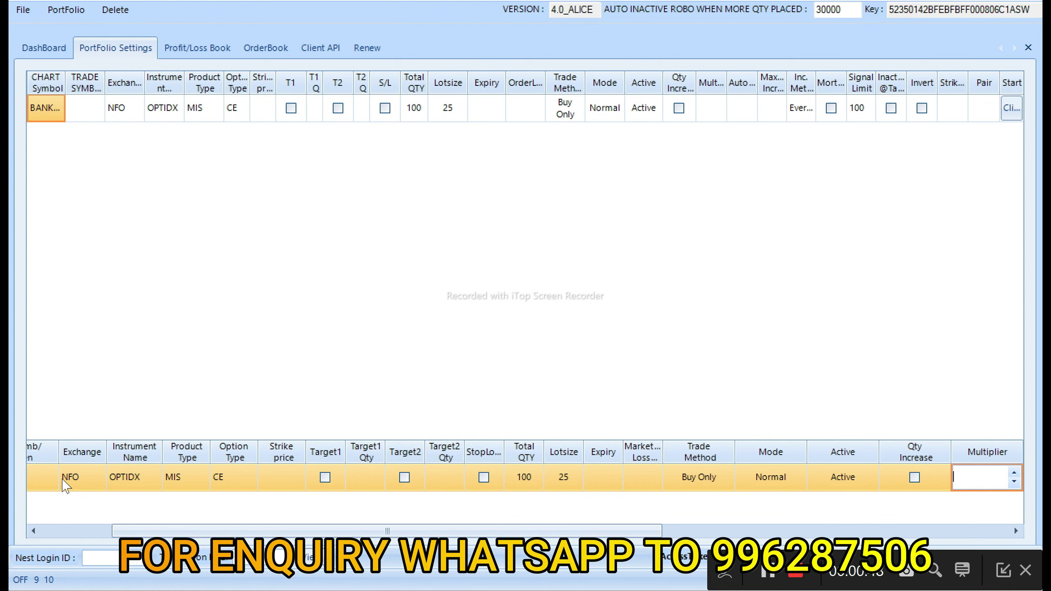
key("Tab")
key("Down")
key("Tab")
key("Tab")
key("Tab")
key("Tab")
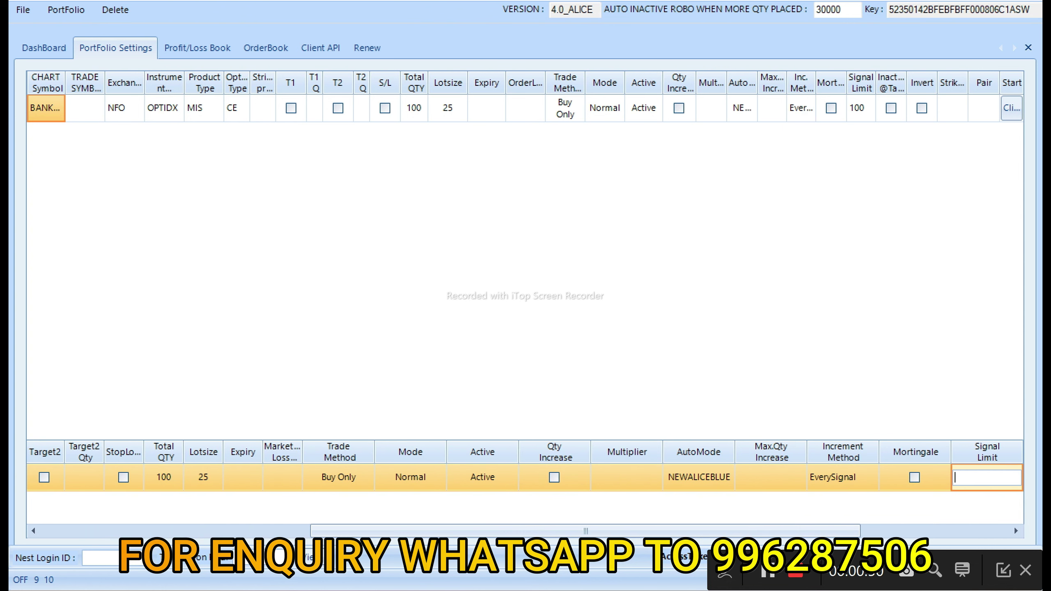
type("100")
left_click(57, 11)
Step: Add a new portfolio row with AmiBroker symbol BANKNIFTYWK44300PE
left_click(65, 29)
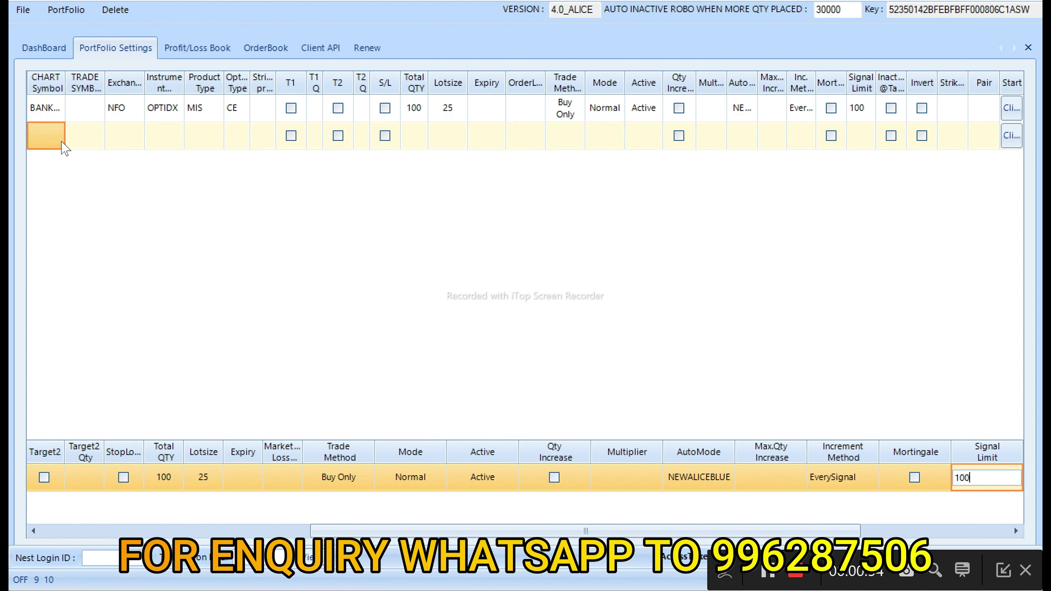
left_click(62, 147)
left_click(97, 531)
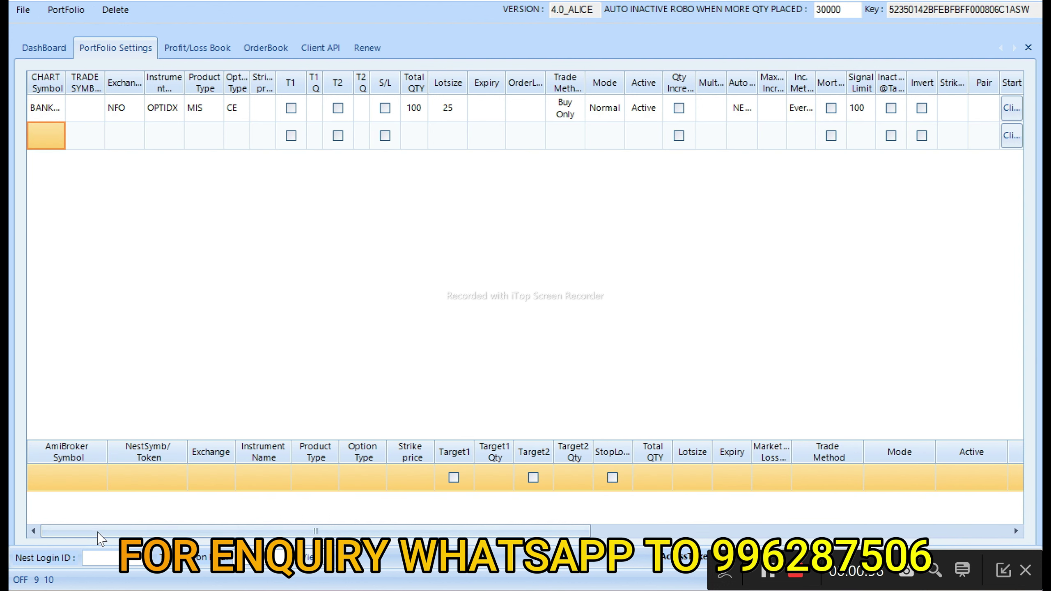
left_click(63, 480)
key("ctrl+v")
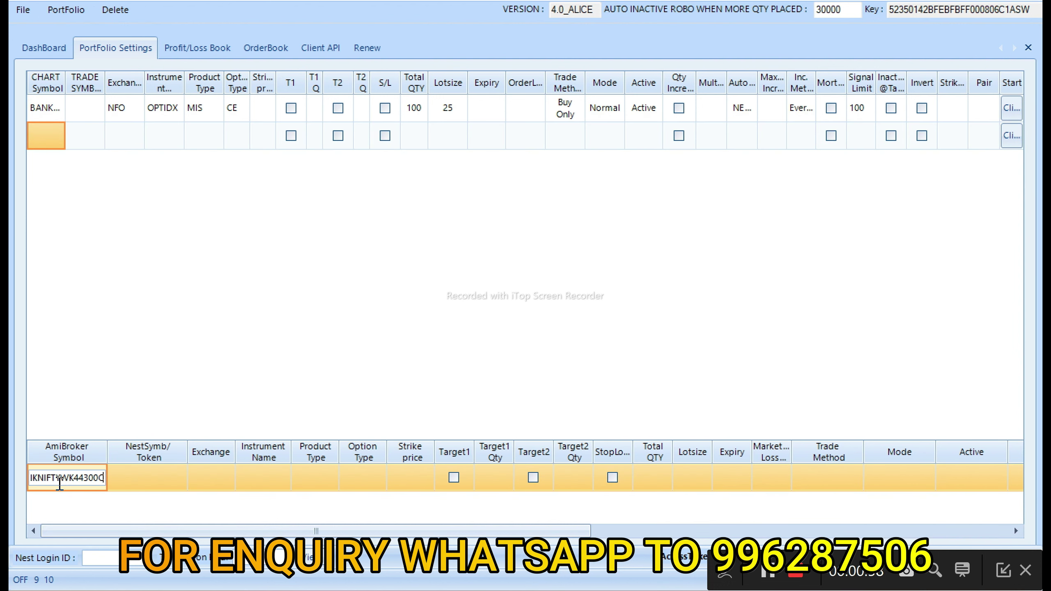
key("Tab")
key("Tab")
key("Tab")
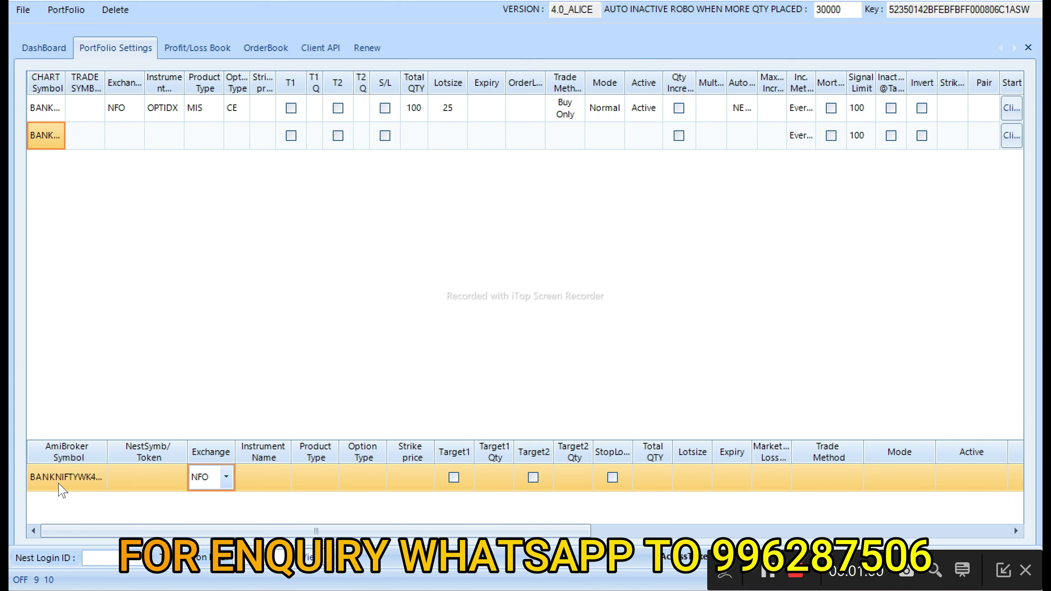
Step: Give the PE row total quantity 100, lot size 25, Buy Only and Normal mode
key("Tab")
key("Tab")
key("Tab")
key("Tab")
key("Tab")
key("Tab")
key("Tab")
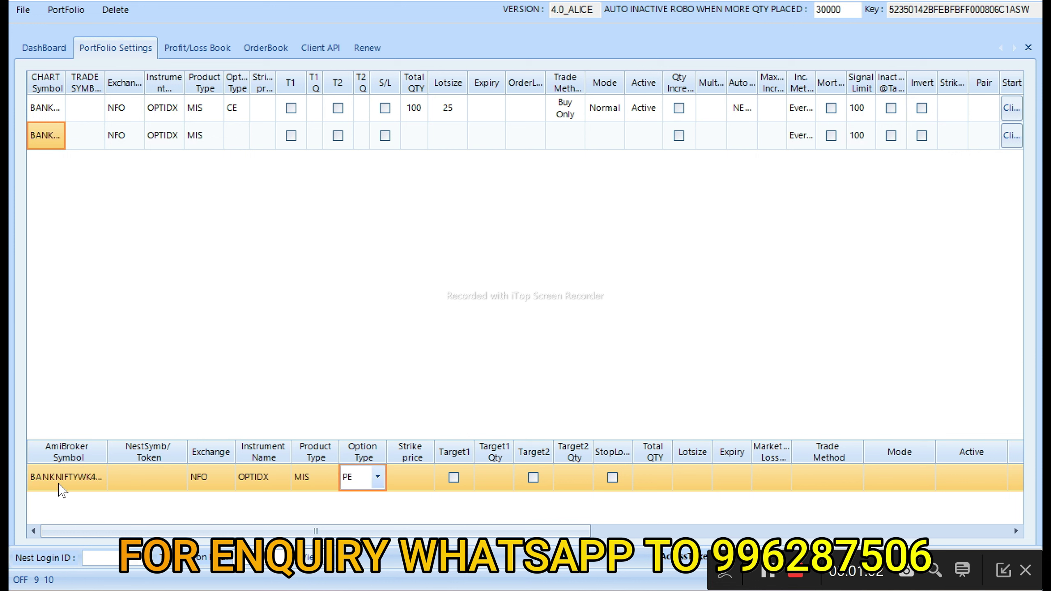
key("Tab")
key("Tab")
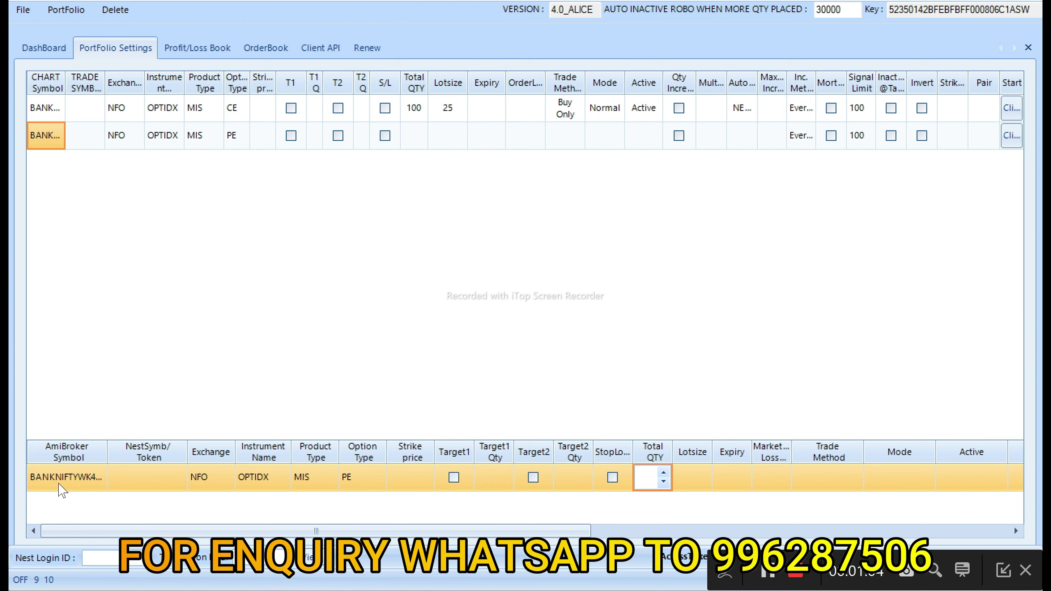
type("100")
key("Tab")
type("25")
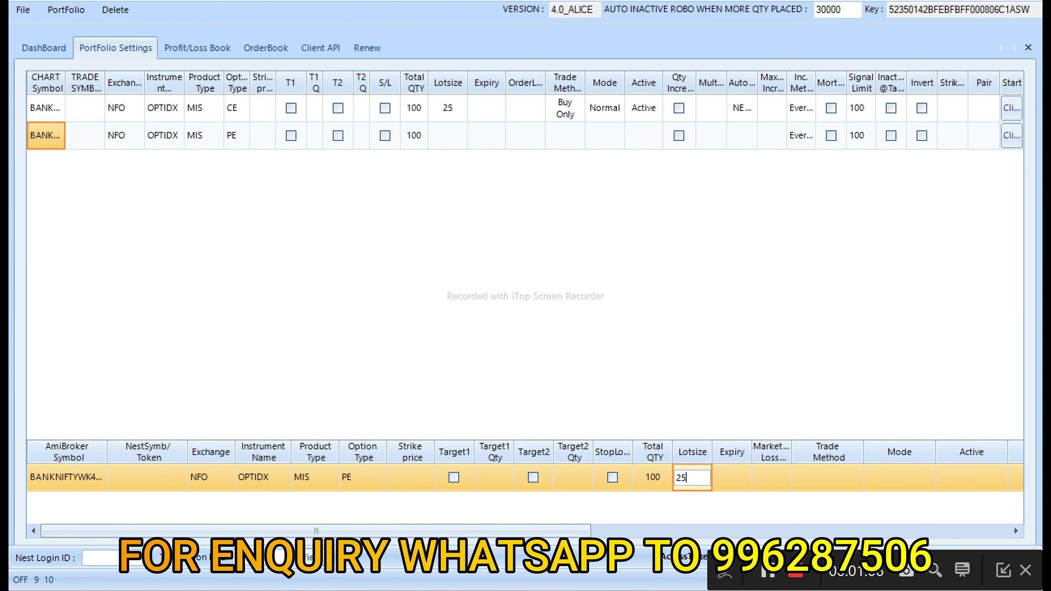
key("Tab")
key("Tab")
key("Tab")
key("Down")
key("Tab")
key("Down")
key("Tab")
Step: Keep the PE row Active with NEWALICEBLUE and EverySignal, and set signal limit 100
key("Down")
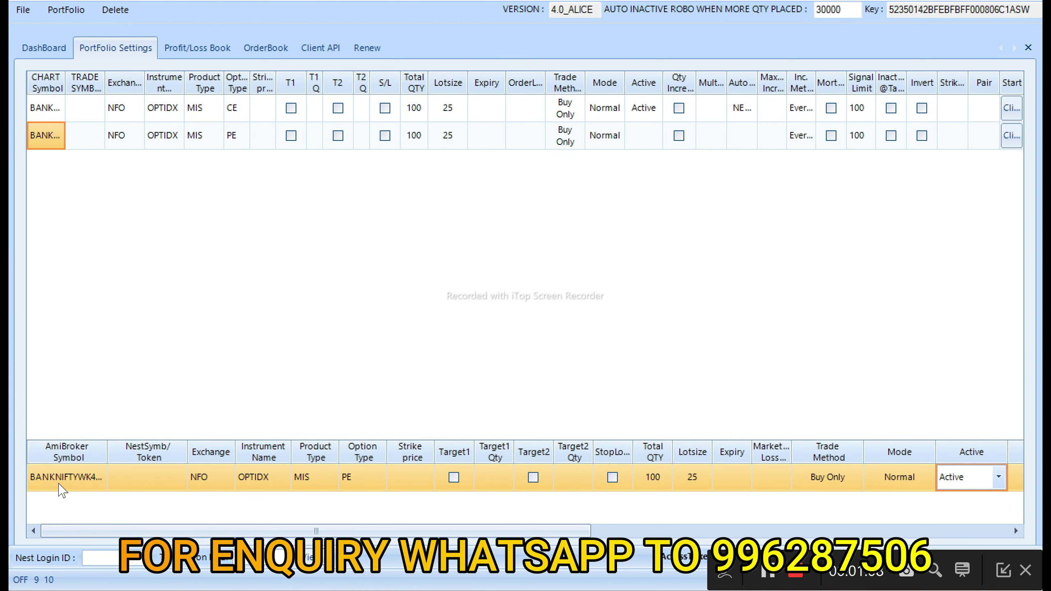
key("Tab")
key("Tab")
key("Tab")
key("Down")
key("Tab")
key("Tab")
key("Down")
key("Tab")
key("Tab")
type("1")
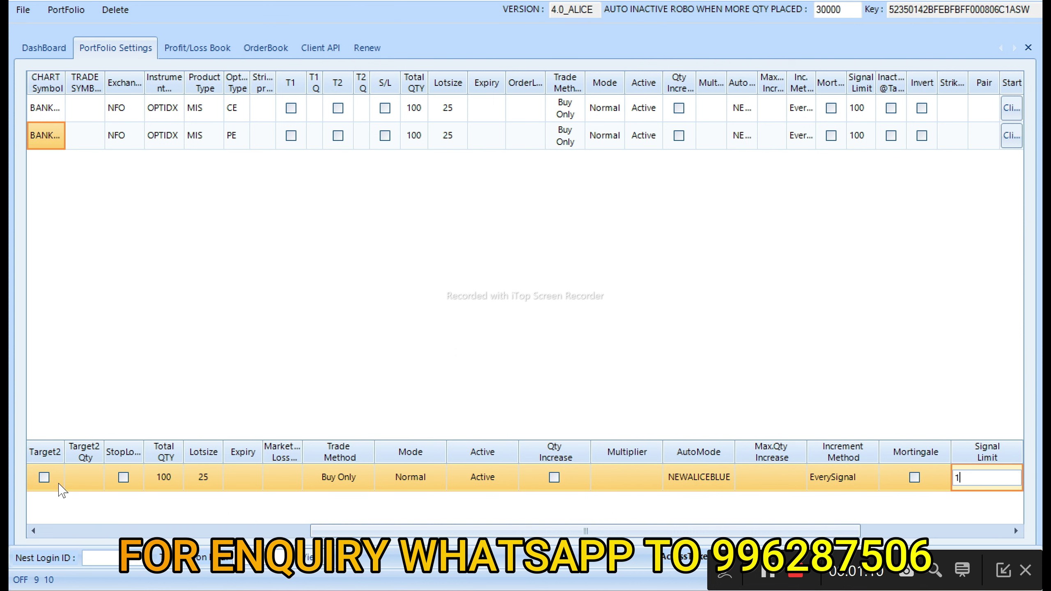
type("9")
key("BackSpace")
type("00")
Step: On the DashBoard, set max-profit square-off to 50000 and disable max-loss and trailing exits
left_click(44, 48)
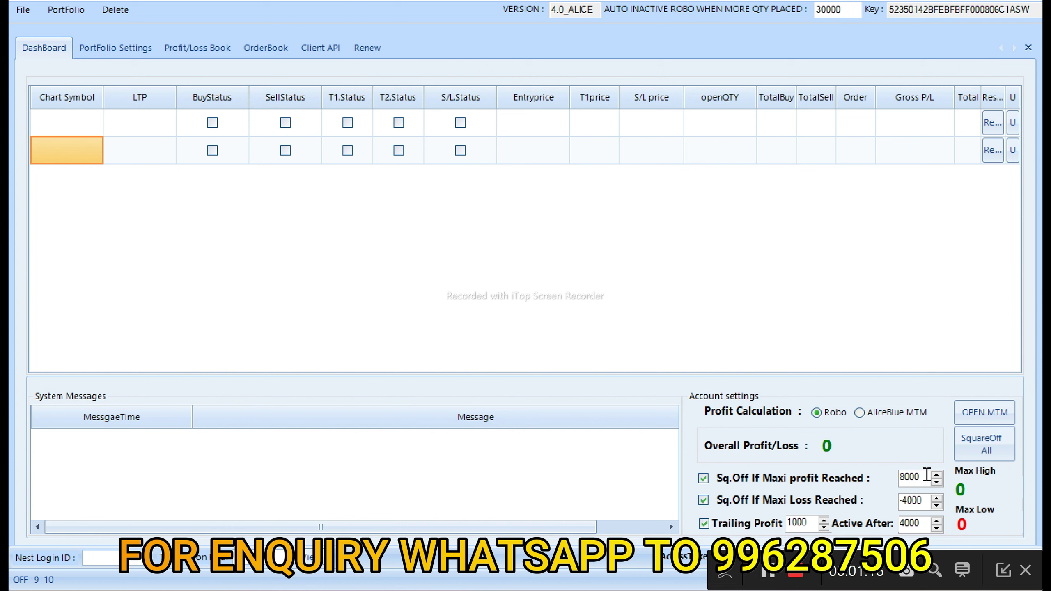
double_click(926, 475)
type("50000")
left_click(794, 501)
left_click(728, 525)
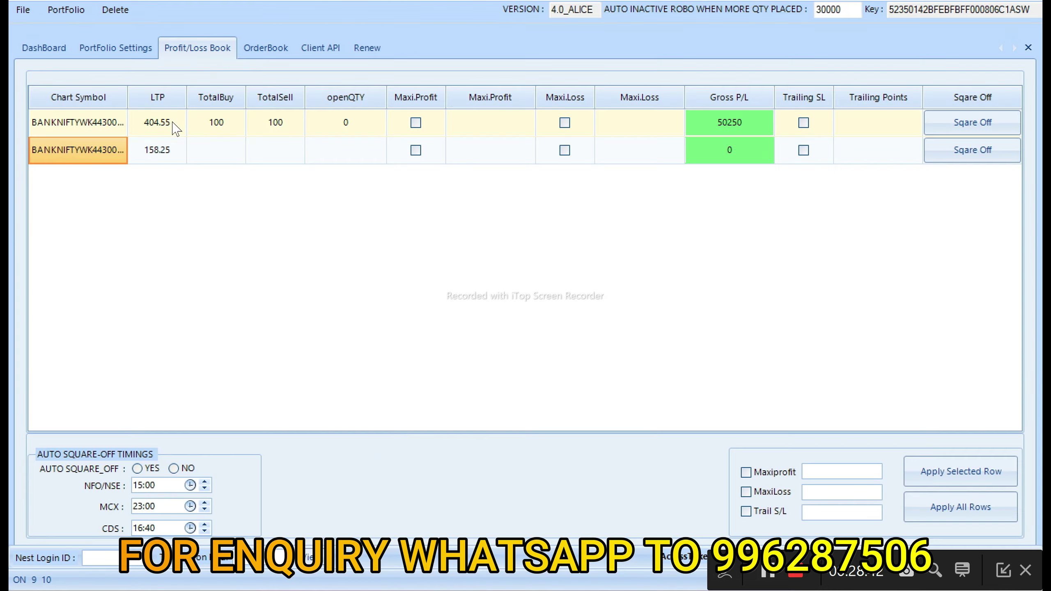
Step: Maximise Auto Trade UR and view the OrderBook: CE buy at 391.2, profit sell at 411.3
left_click(384, 184)
left_click(198, 47)
left_click(272, 46)
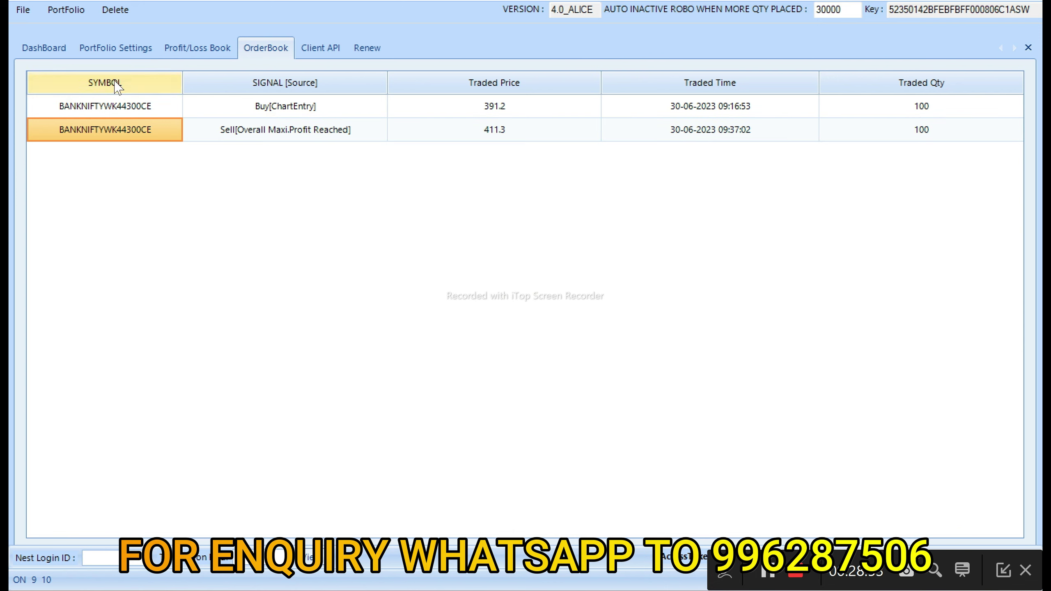
Step: Go back to the DashBoard showing overall profit 50250 and the closed CE trade
left_click(45, 49)
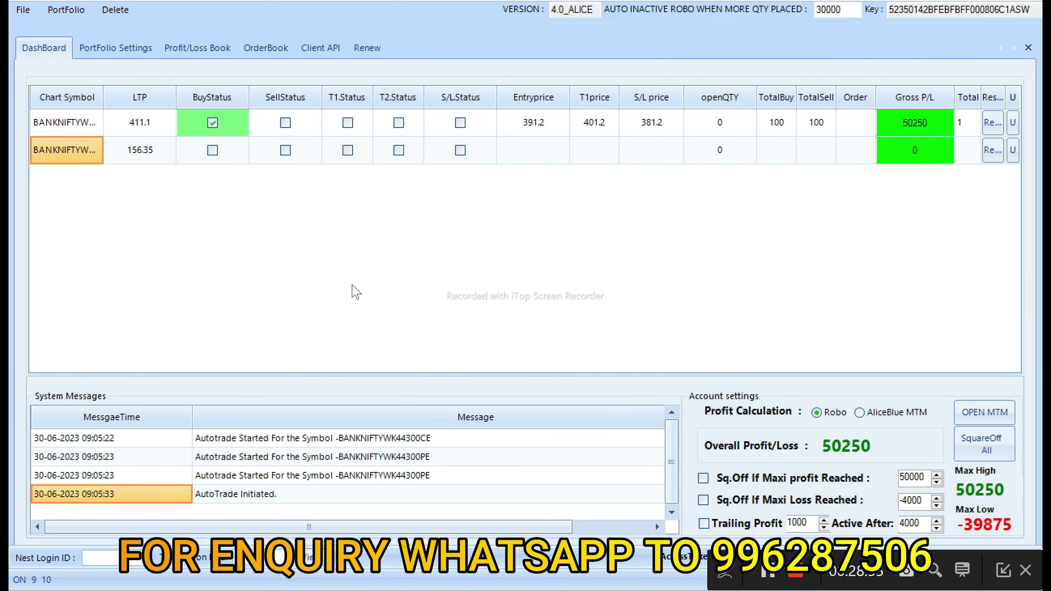